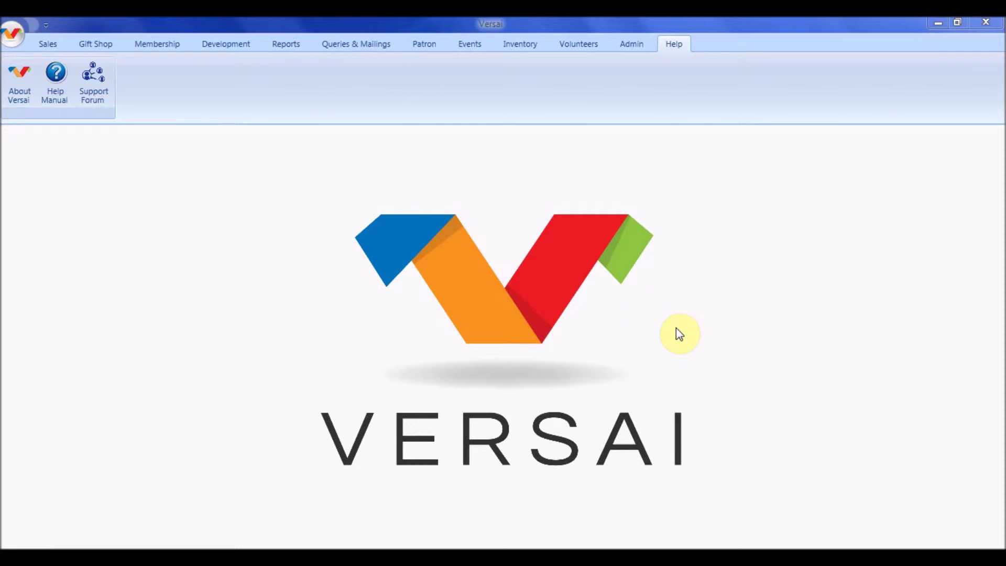
- Go to the Sales tab's Walkup Sale screen listing the 02:00 PM General Admission event
left_click(55, 44)
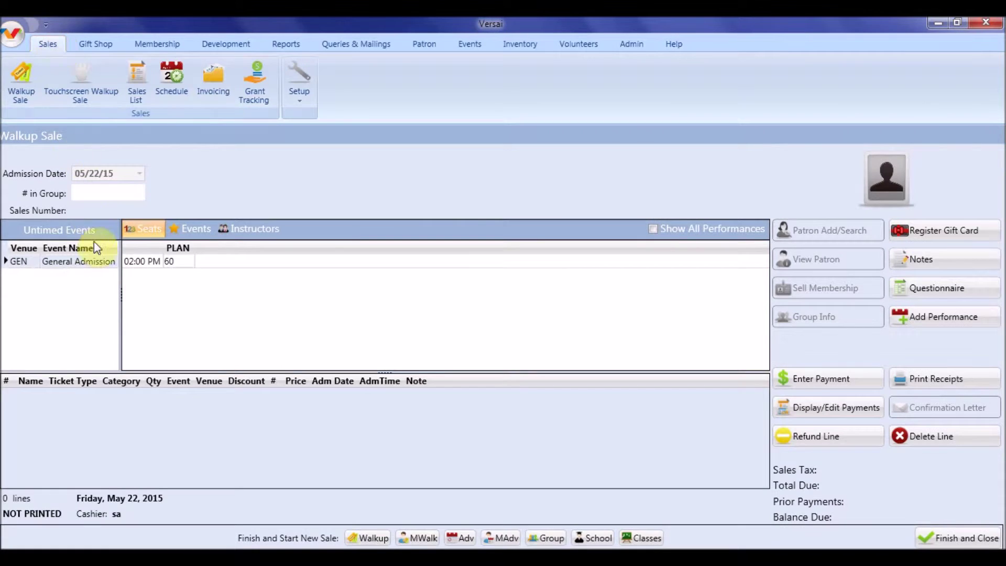
- Start a General Admission ticket and choose the PAPER PASS discount for it
double_click(89, 262)
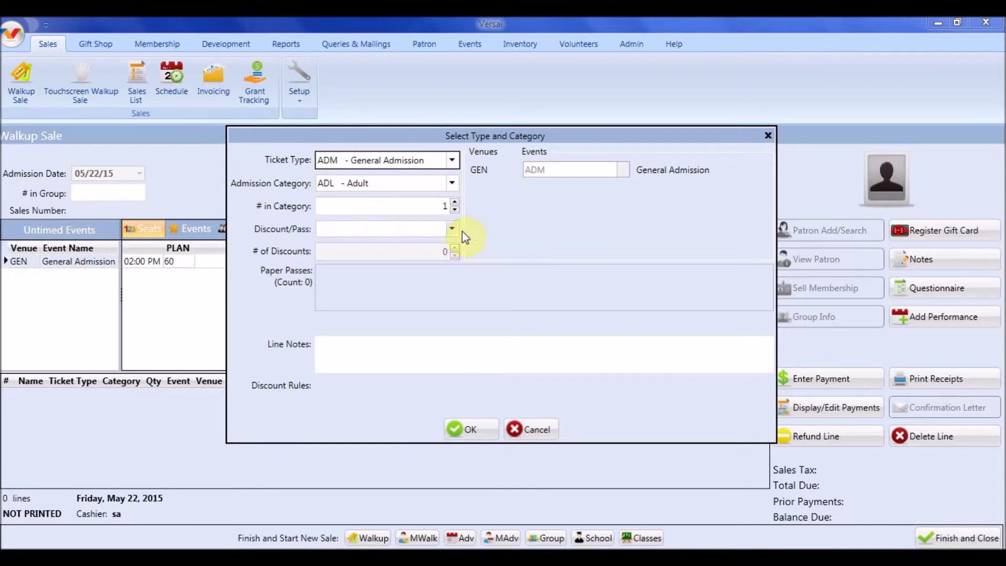
left_click(451, 229)
left_click(408, 267)
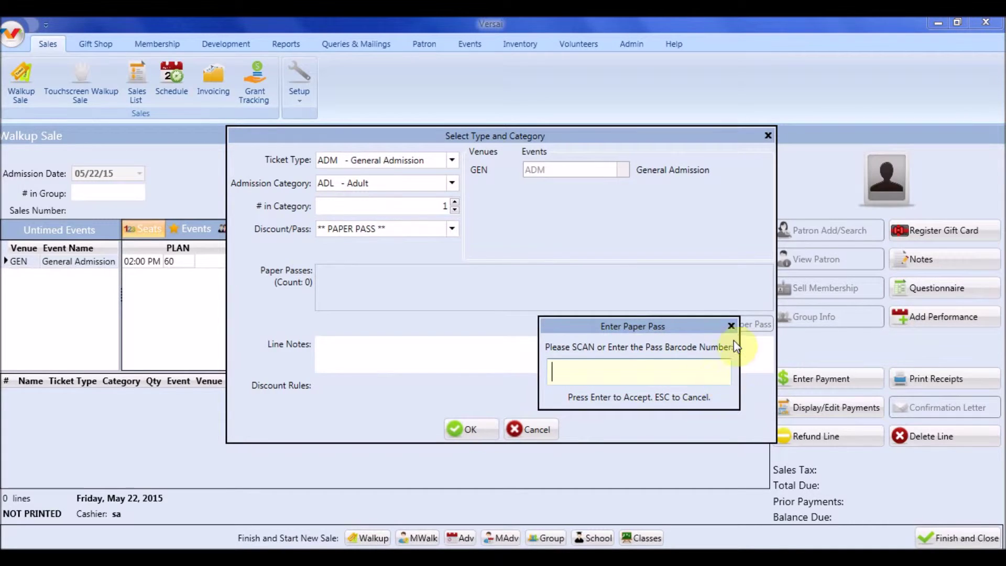
- Cancel the barcode prompt and ticket type dialog without adding a sale line, then show Events
left_click(731, 326)
left_click(768, 137)
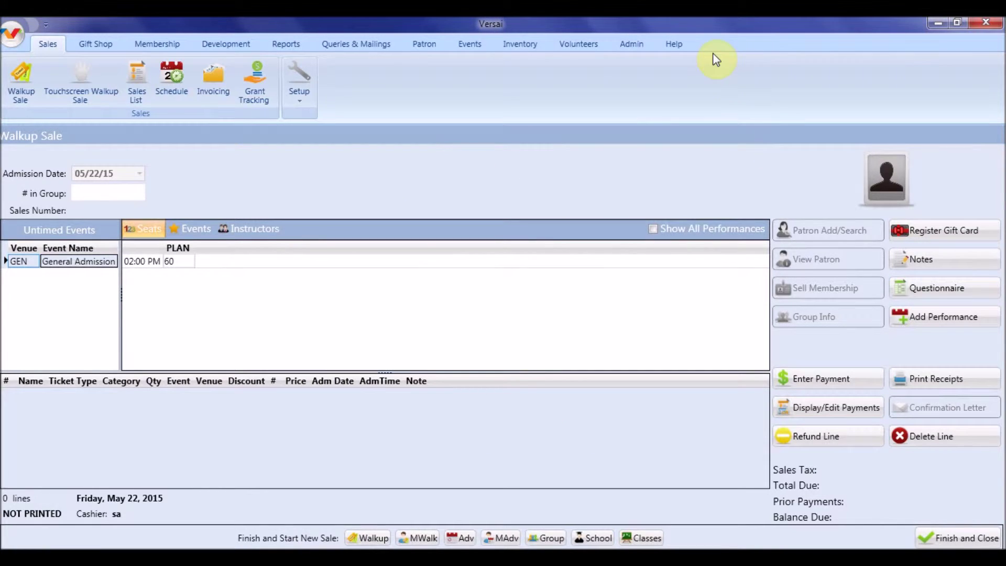
left_click(676, 44)
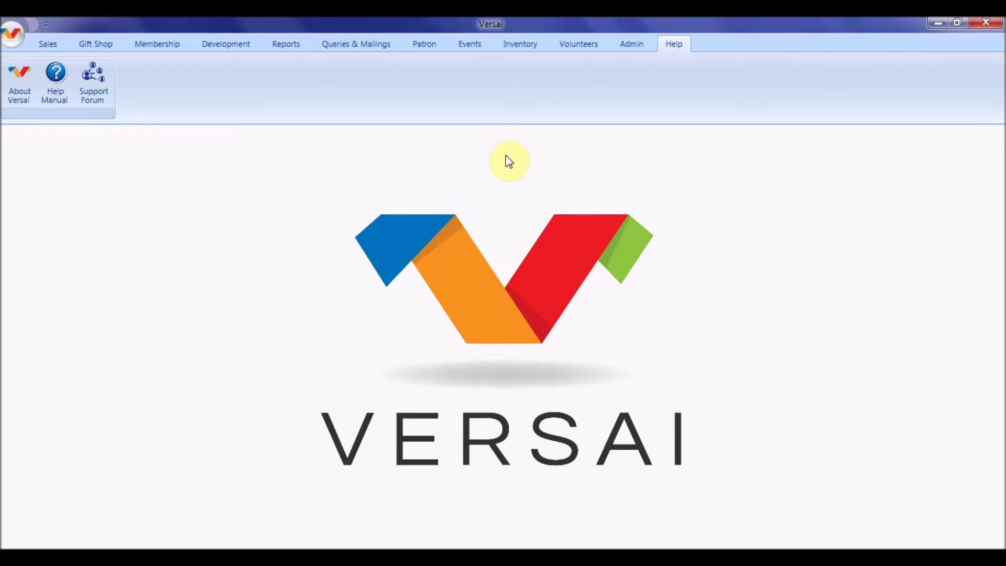
left_click(468, 46)
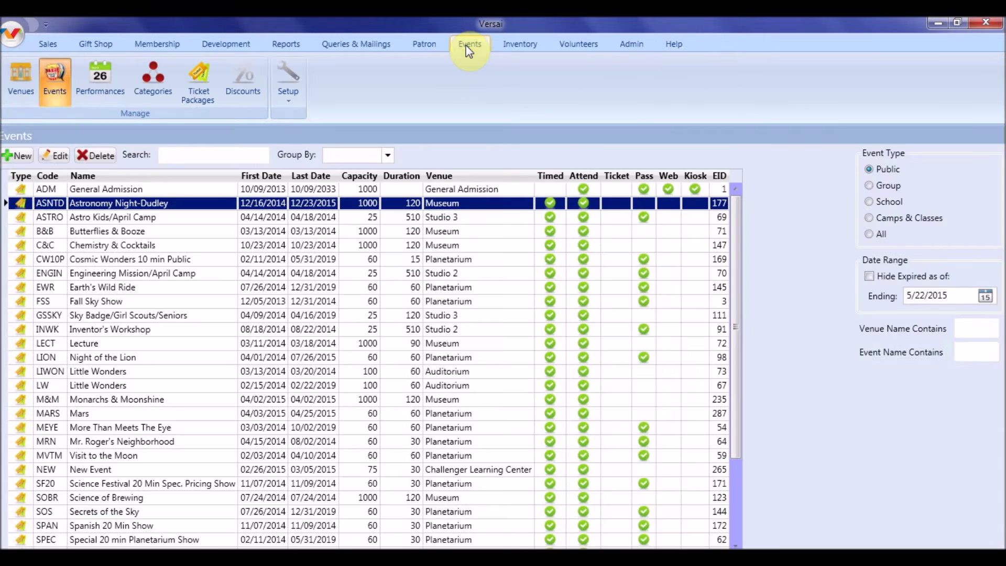
- Filter the Discounts list to Member Passes only, hiding school sales discounts
left_click(243, 80)
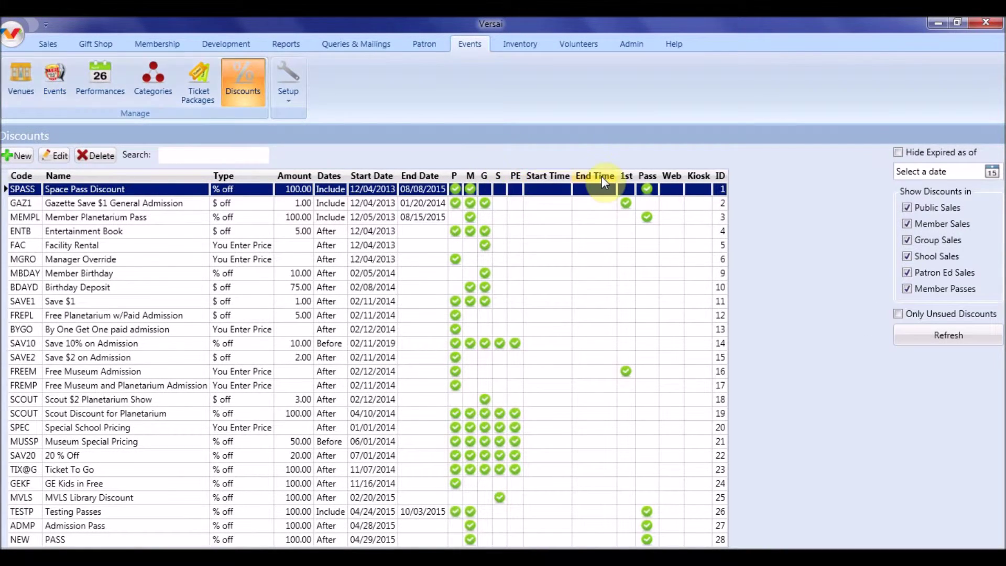
left_click(908, 225)
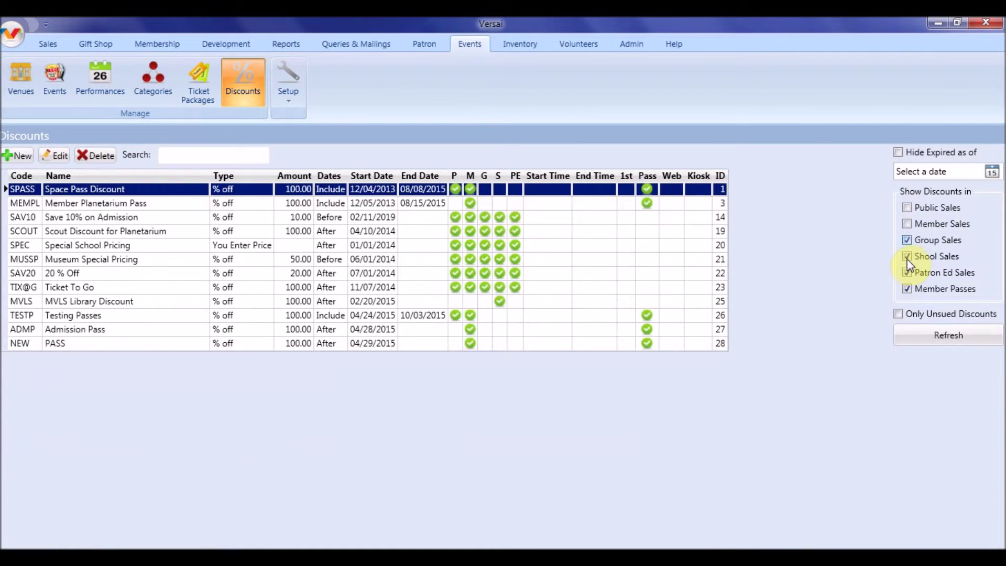
left_click(908, 256)
left_click(907, 292)
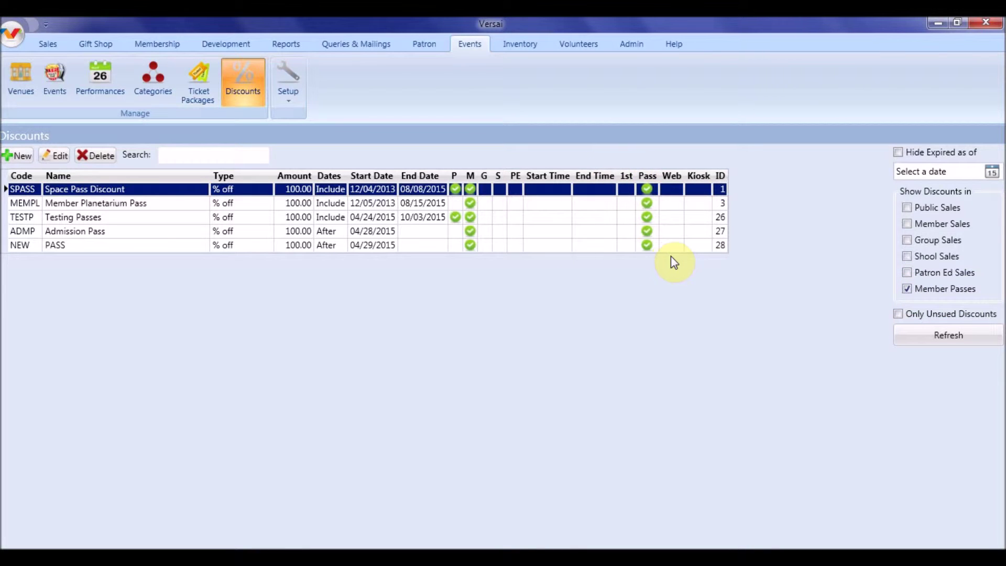
- Create a discount with code NEW and name PASS, mark it as a Pass, and save
left_click(15, 155)
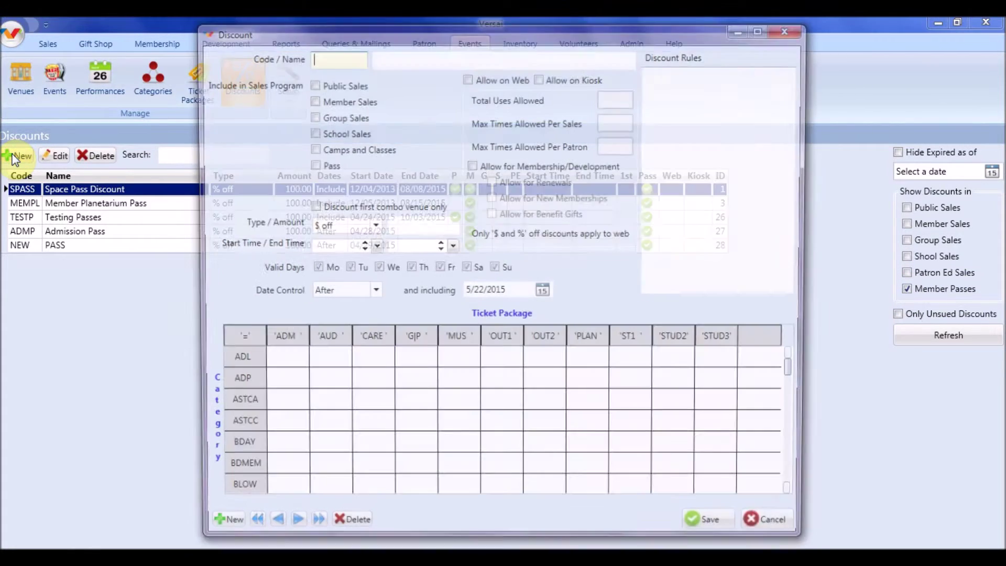
type("NEW")
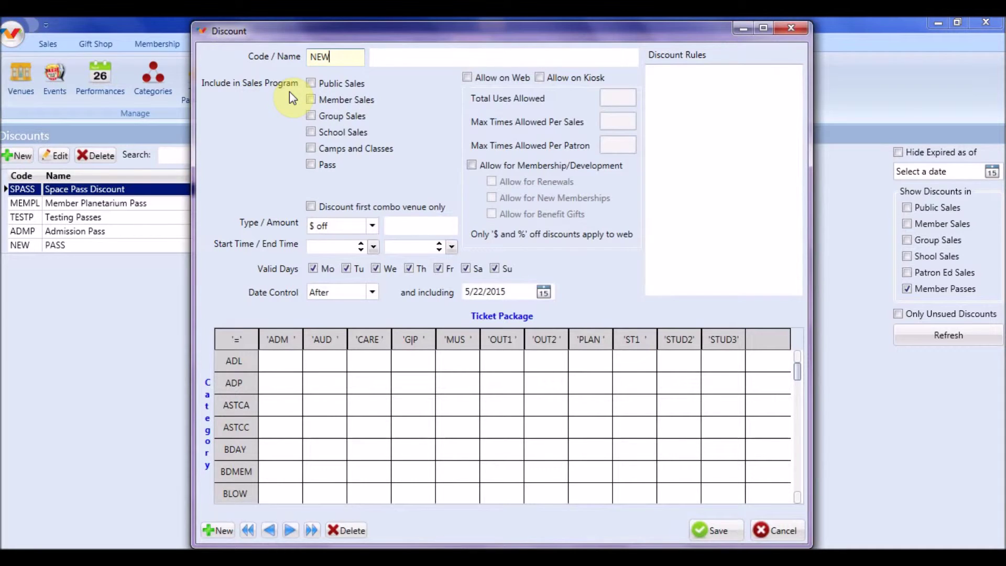
key("Tab")
type("P")
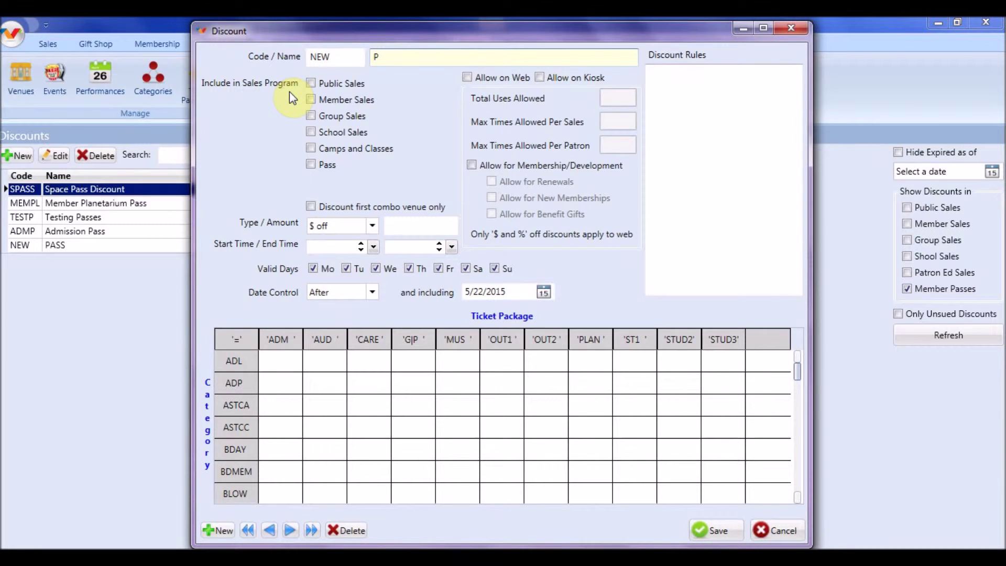
type("ASS")
left_click(311, 165)
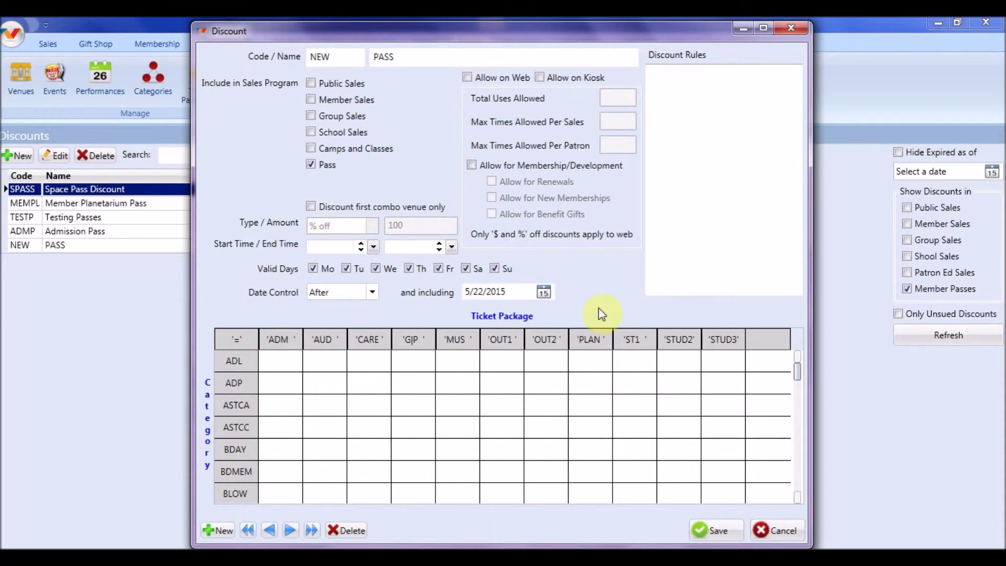
left_click(718, 532)
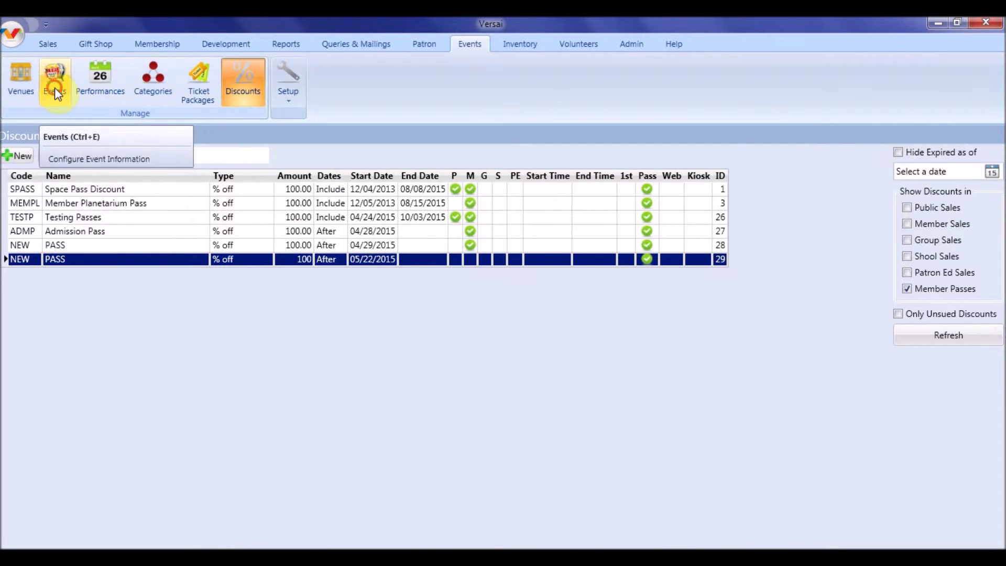
- Review and close the ADM General Admission event details, then go to the Membership Manager
left_click(54, 87)
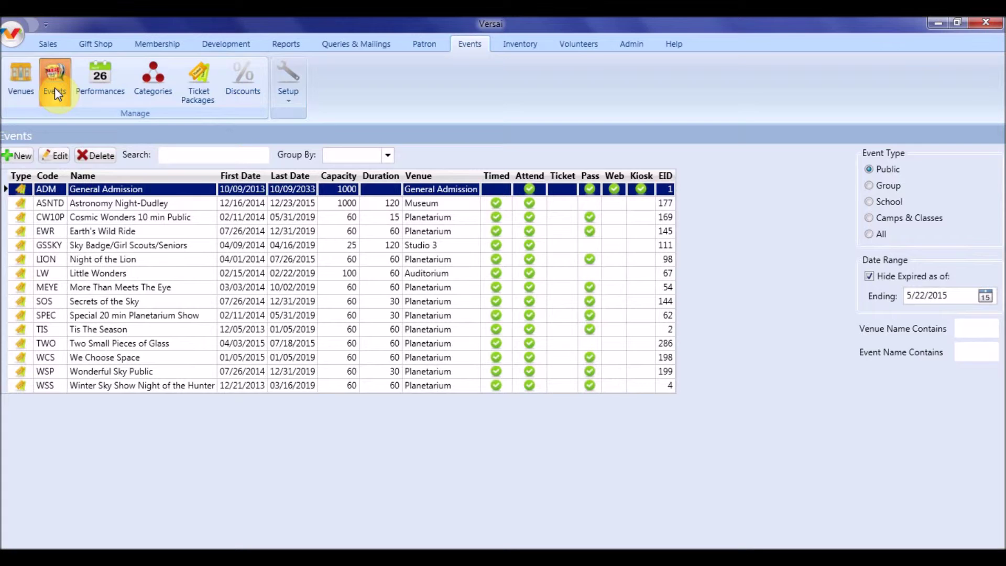
left_click(52, 155)
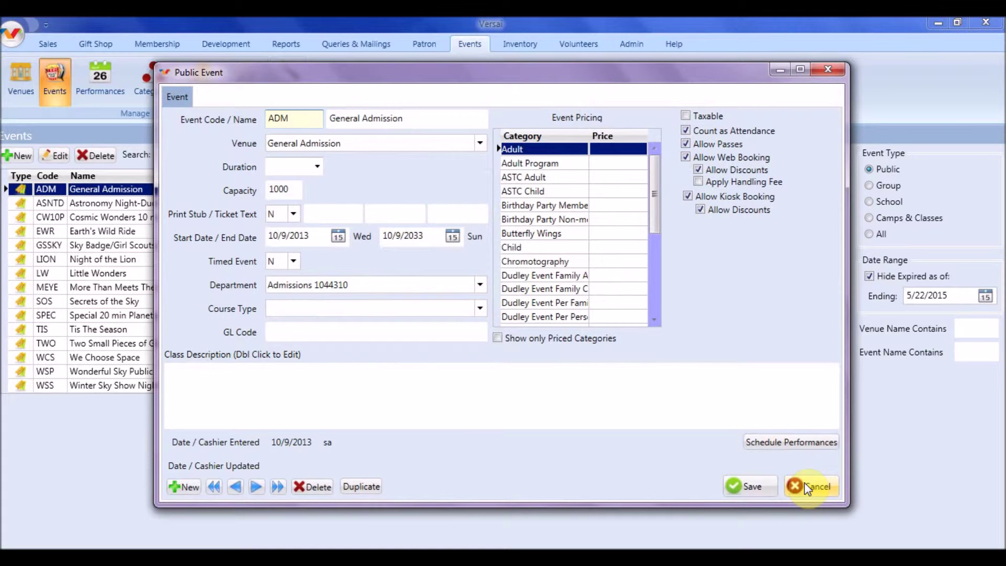
left_click(750, 485)
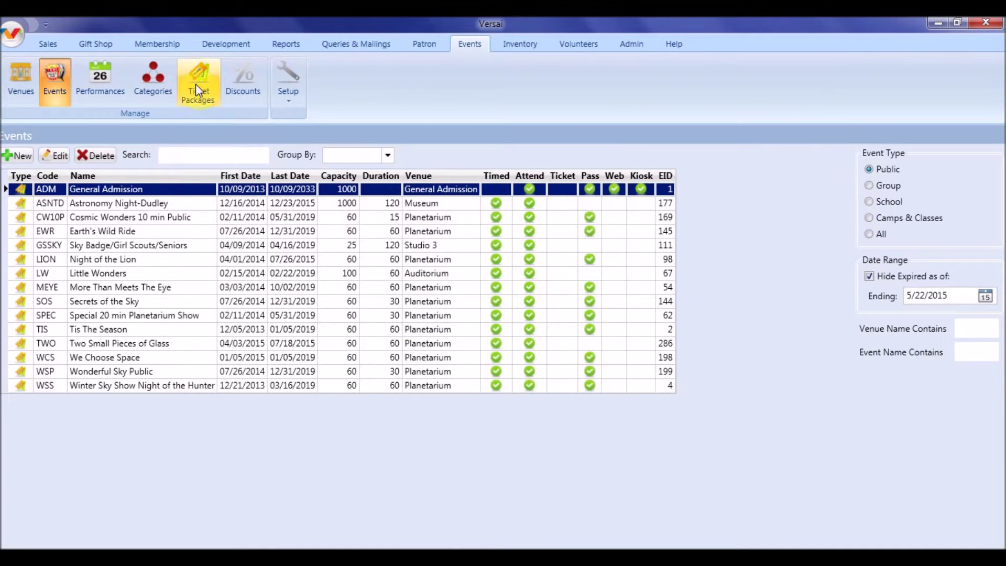
left_click(168, 45)
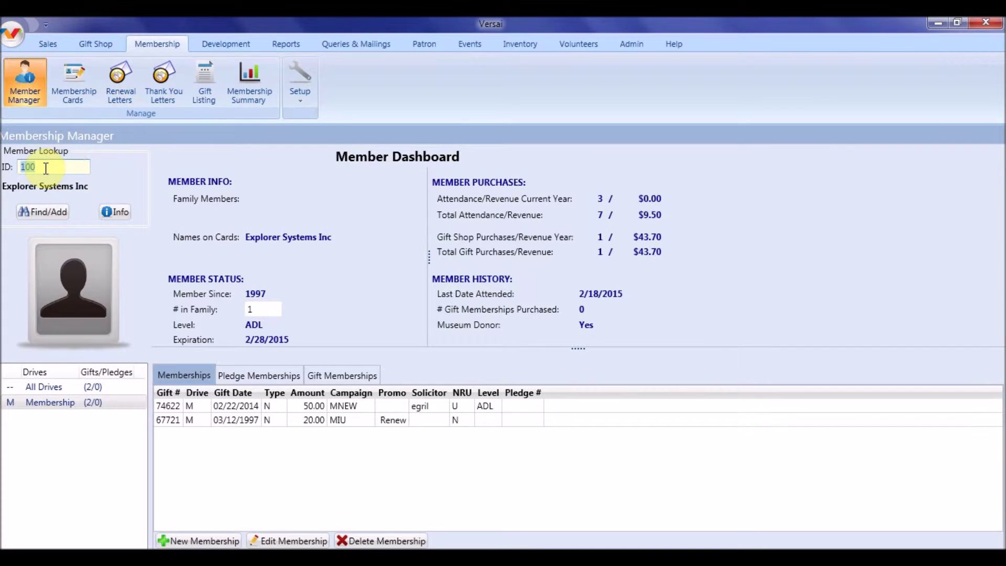
- Open the Explorer Systems Inc patron's passes and authorize a new pass with the manager code
left_click(113, 211)
left_click(332, 389)
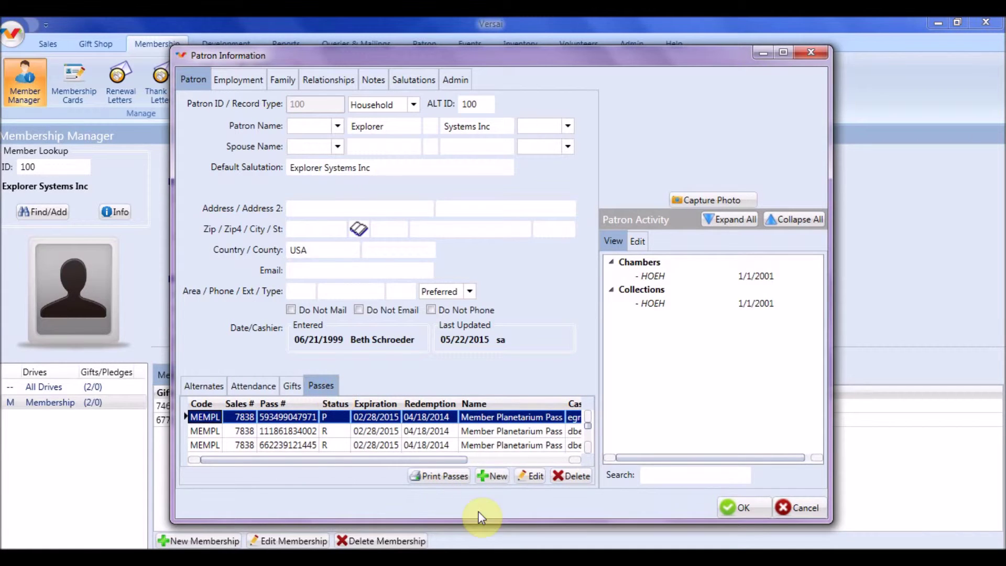
left_click(496, 477)
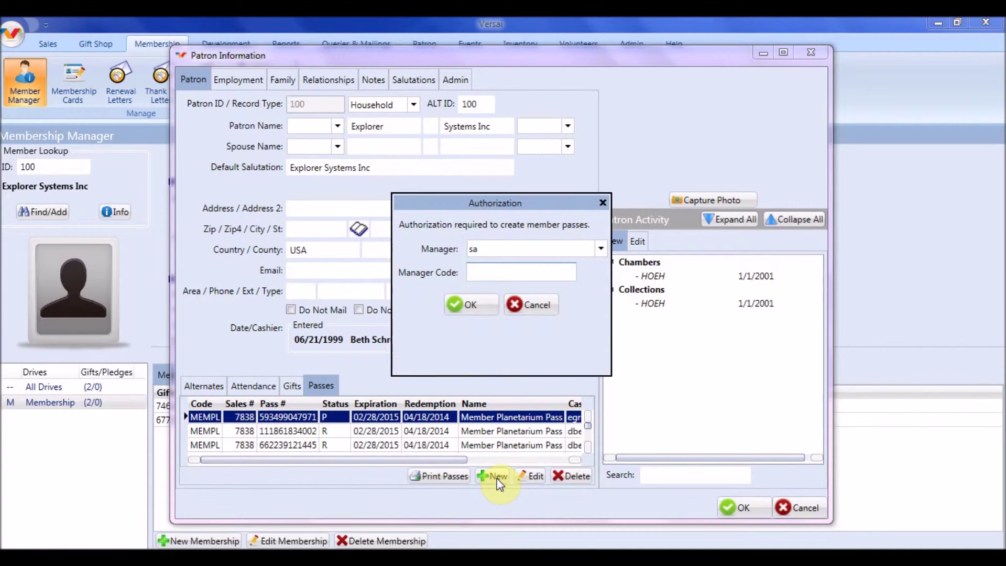
type("***")
key("Return")
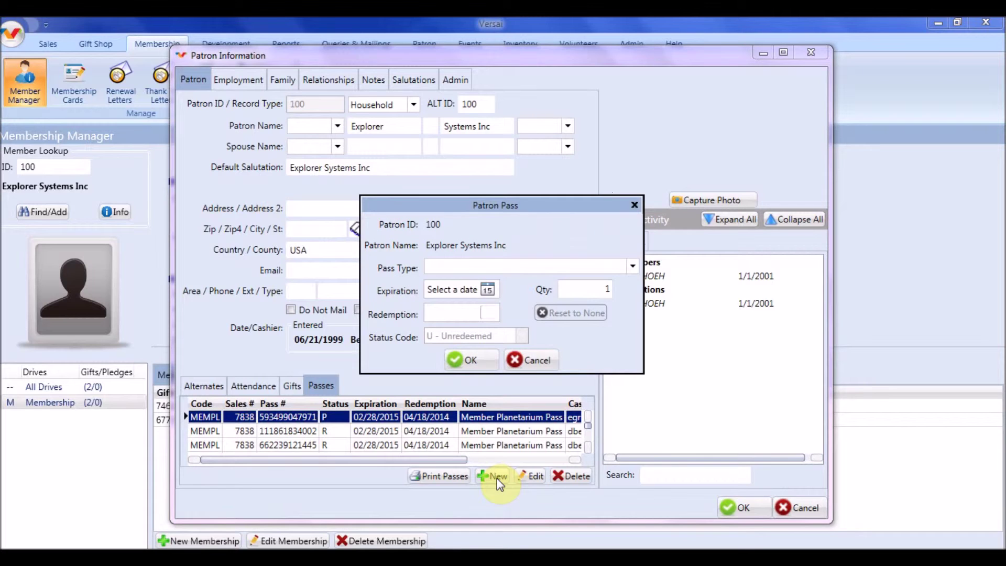
- Add an ADMP Admission Pass expiring 5/22/2015 and bring up the Paper Passes list
left_click(628, 269)
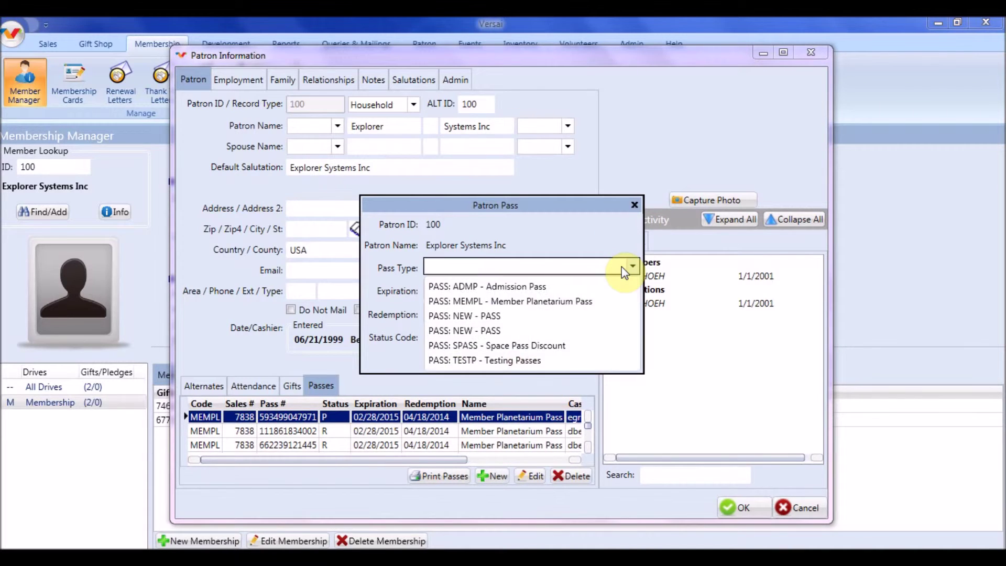
left_click(550, 286)
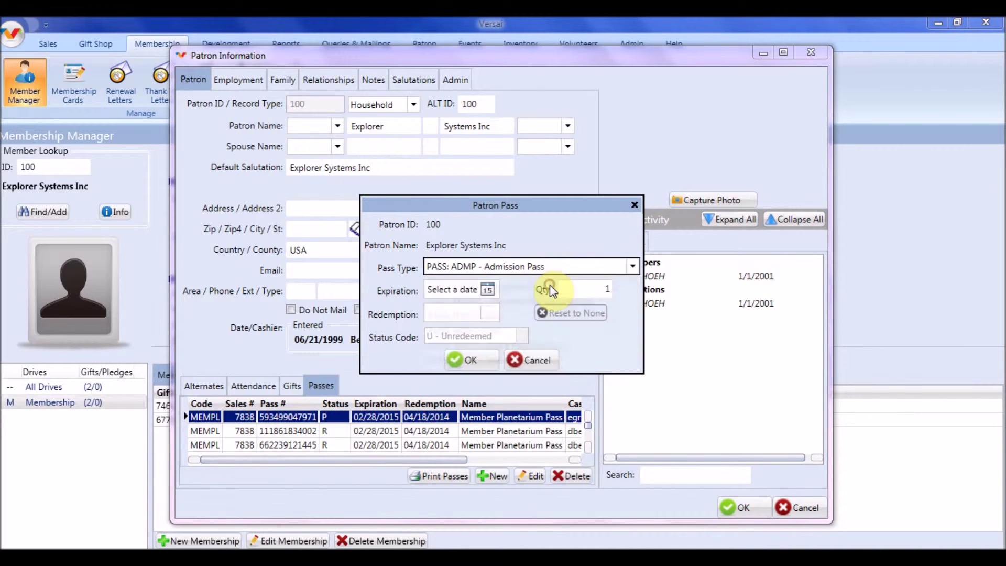
left_click(491, 291)
left_click(523, 377)
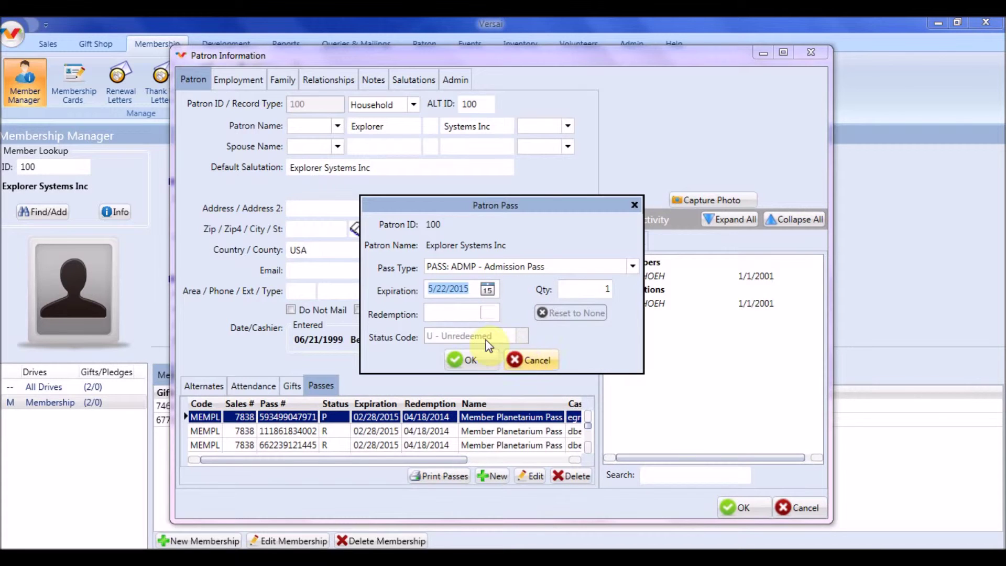
left_click(470, 359)
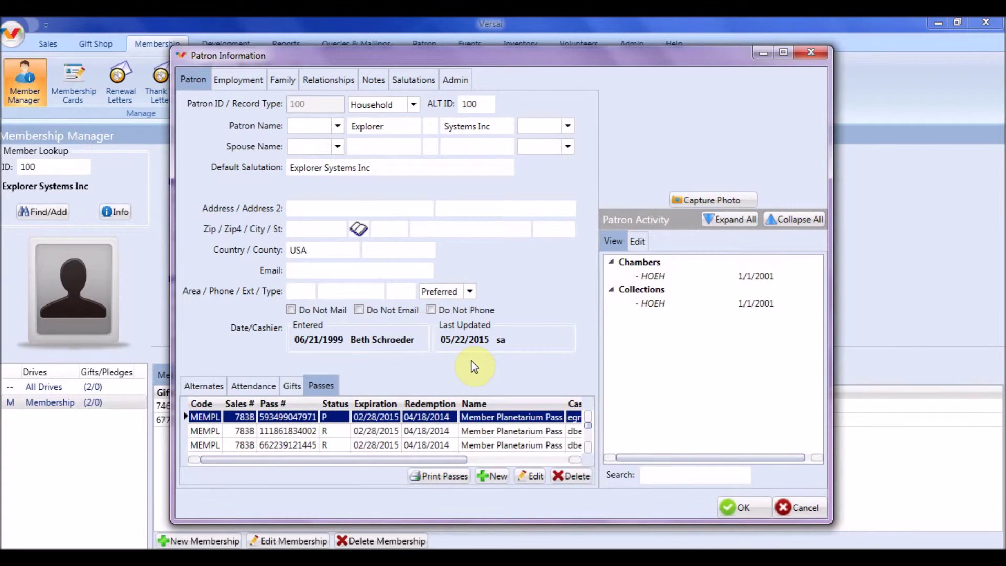
left_click(451, 476)
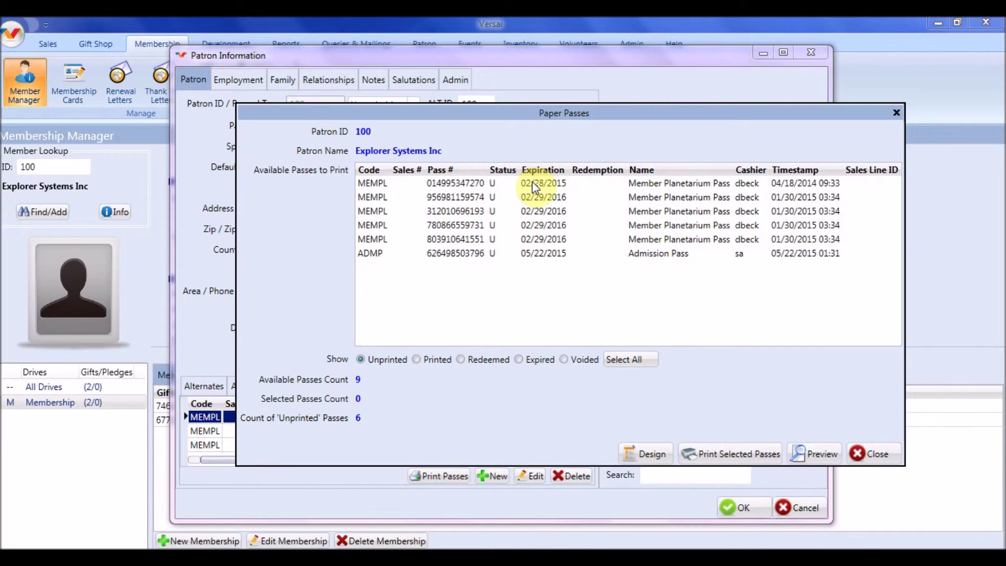
left_click(561, 183)
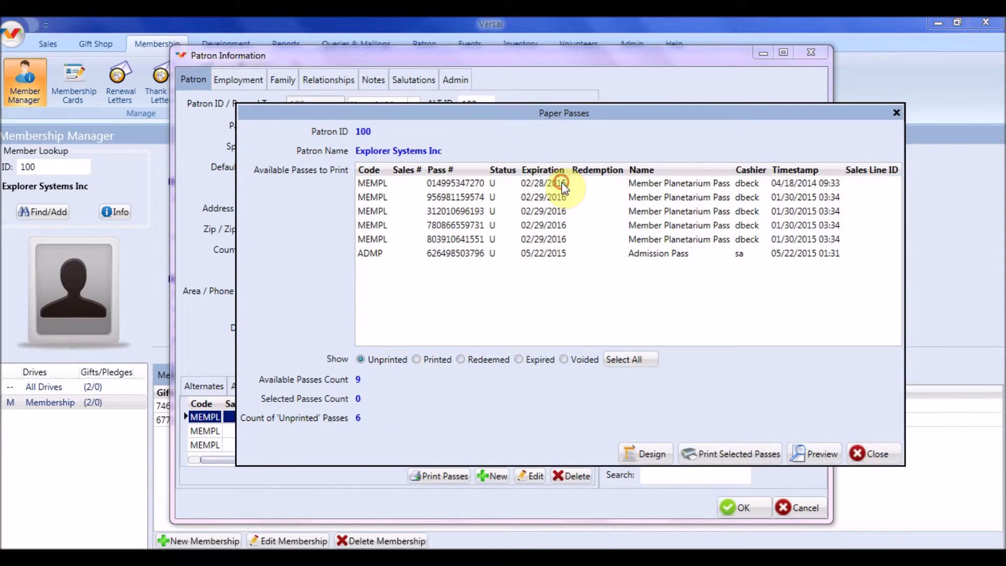
left_click(564, 224, "shift")
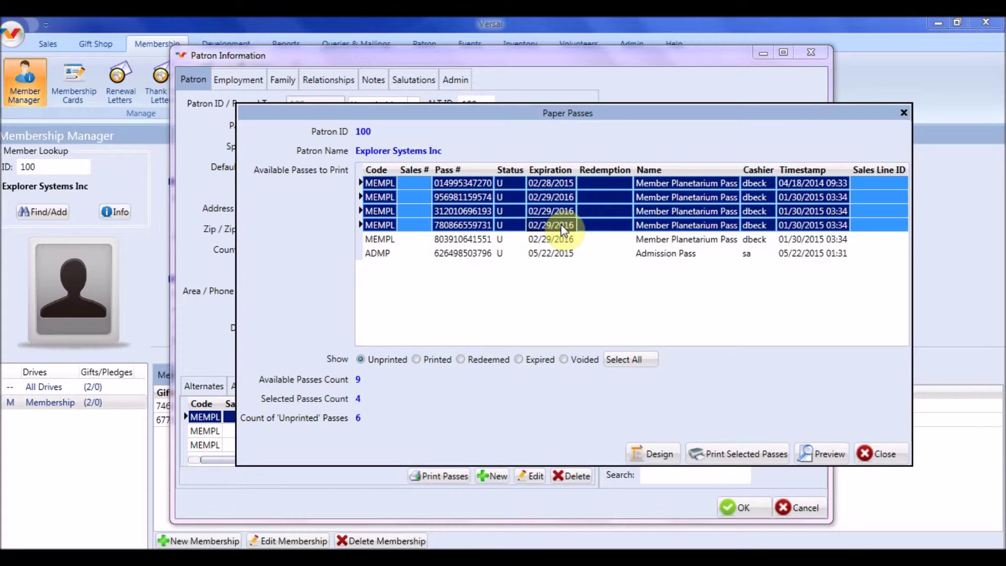
left_click(569, 202)
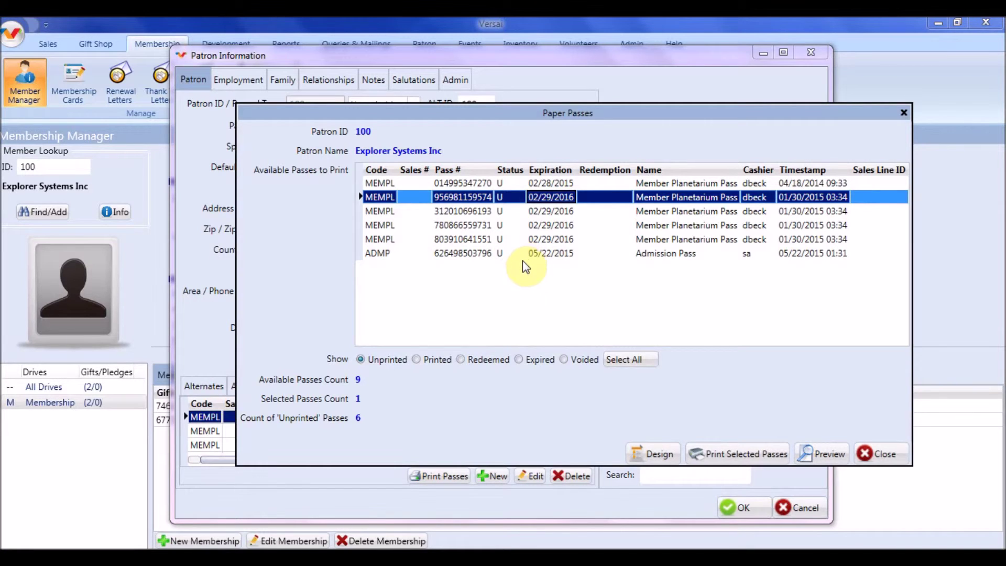
left_click(891, 455)
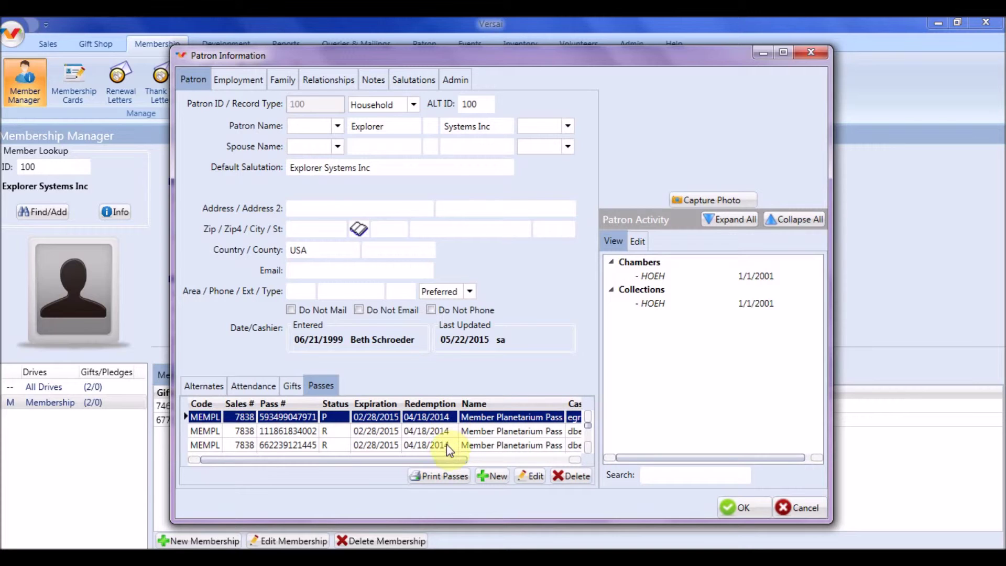
left_click_drag(442, 461, 515, 454)
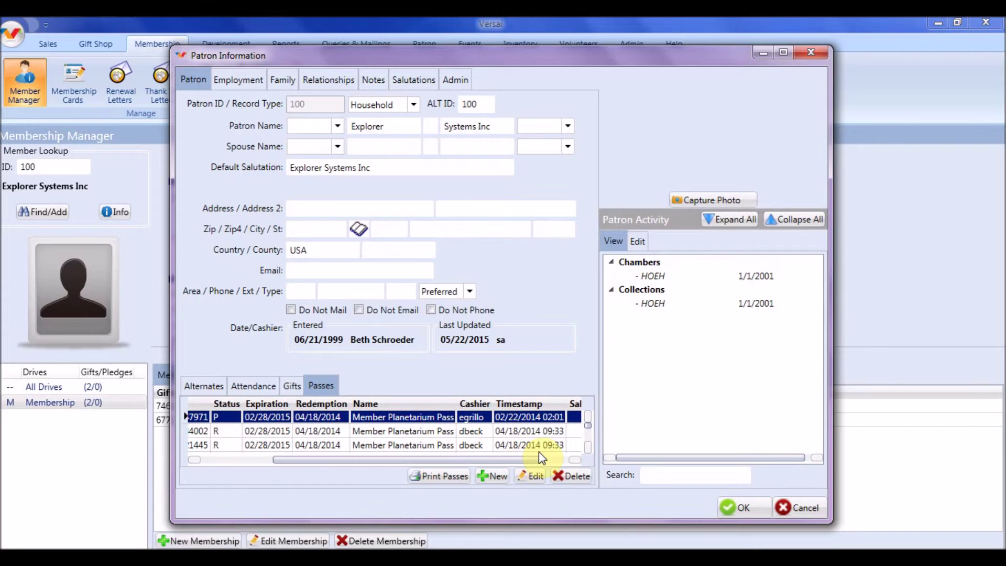
left_click_drag(534, 458, 588, 462)
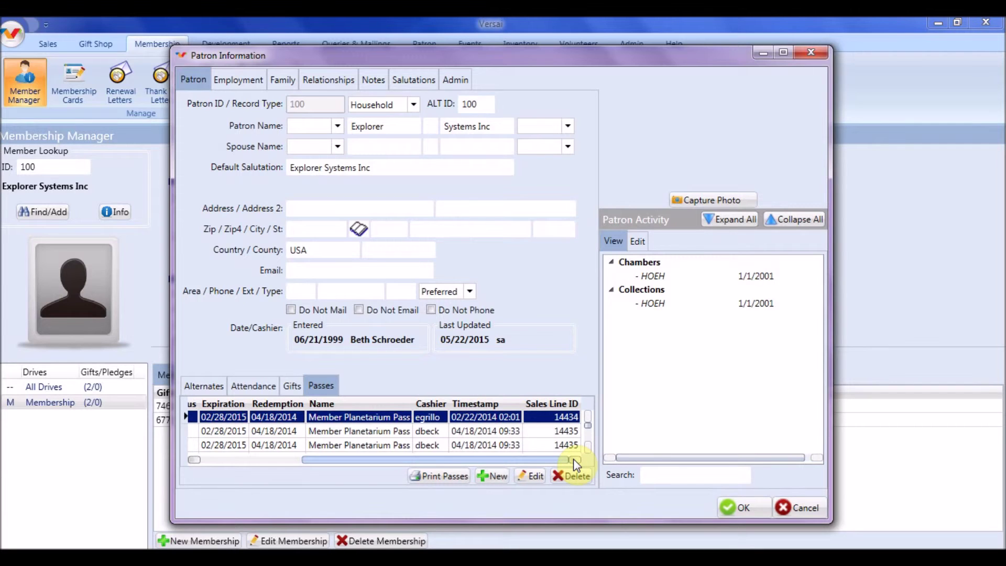
left_click_drag(573, 458, 345, 464)
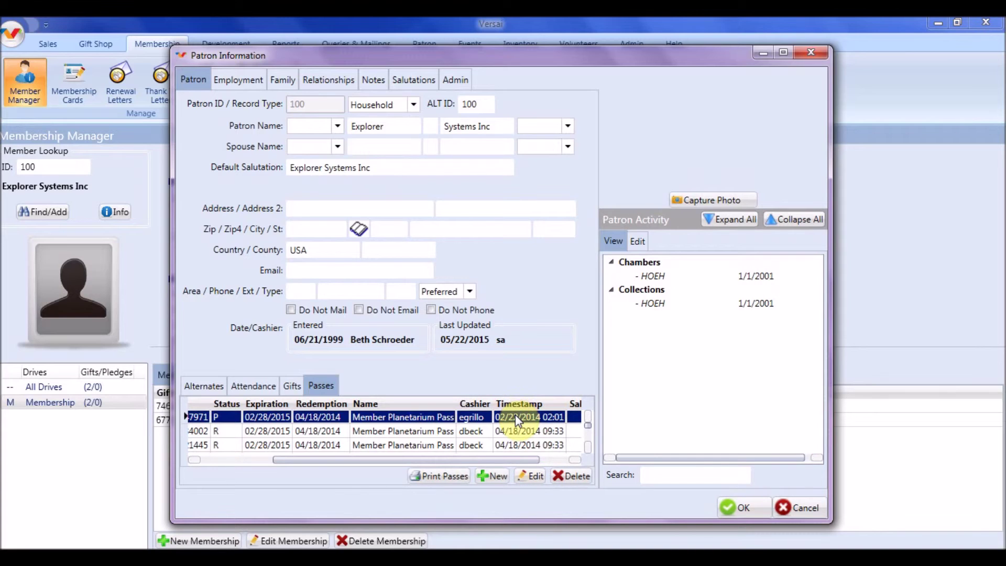
left_click(537, 479)
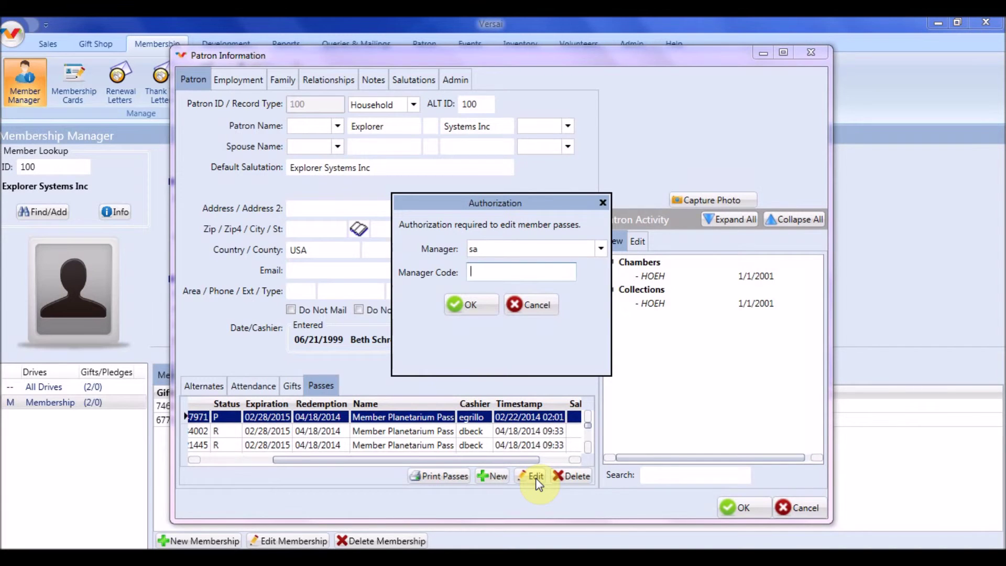
- Change the first pass to an ADMP Admission Pass with redemption date reset to None
type("123")
key("Return")
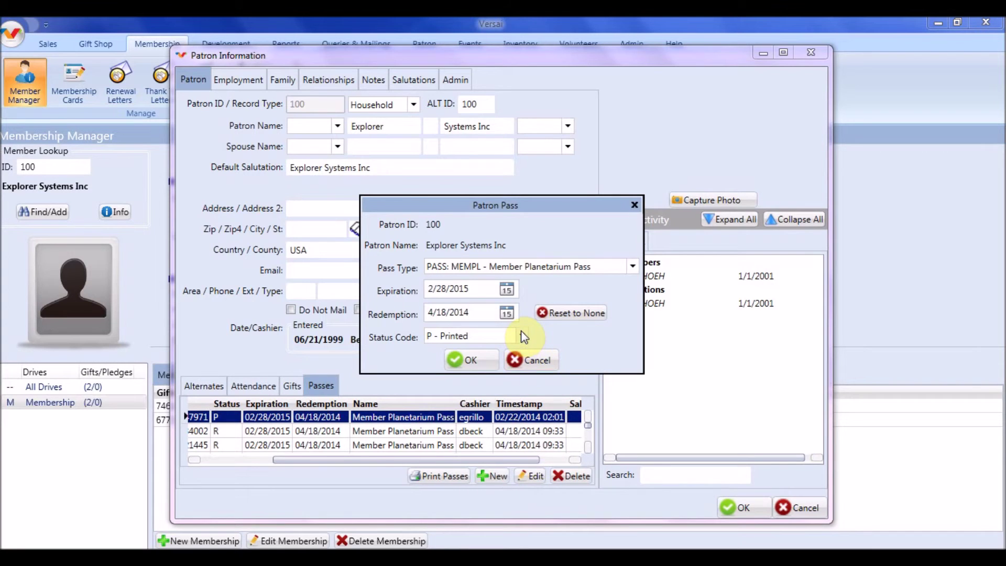
left_click(573, 266)
left_click(560, 286)
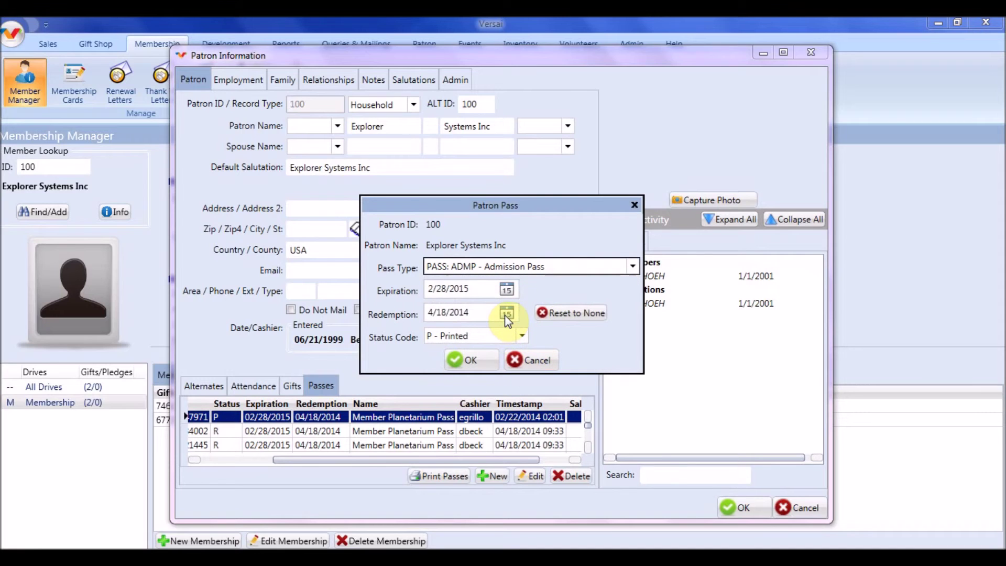
left_click(507, 314)
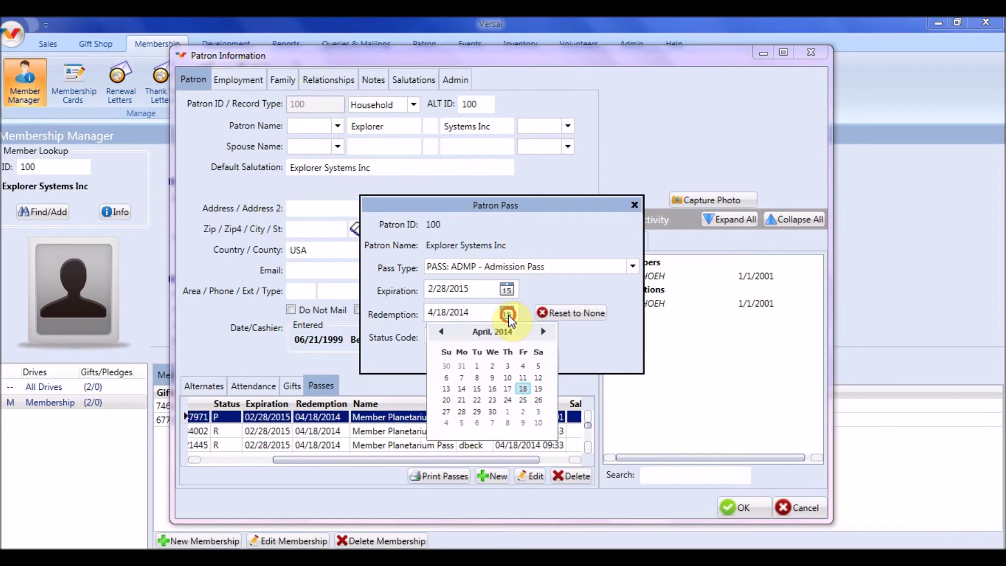
left_click(507, 314)
left_click(556, 315)
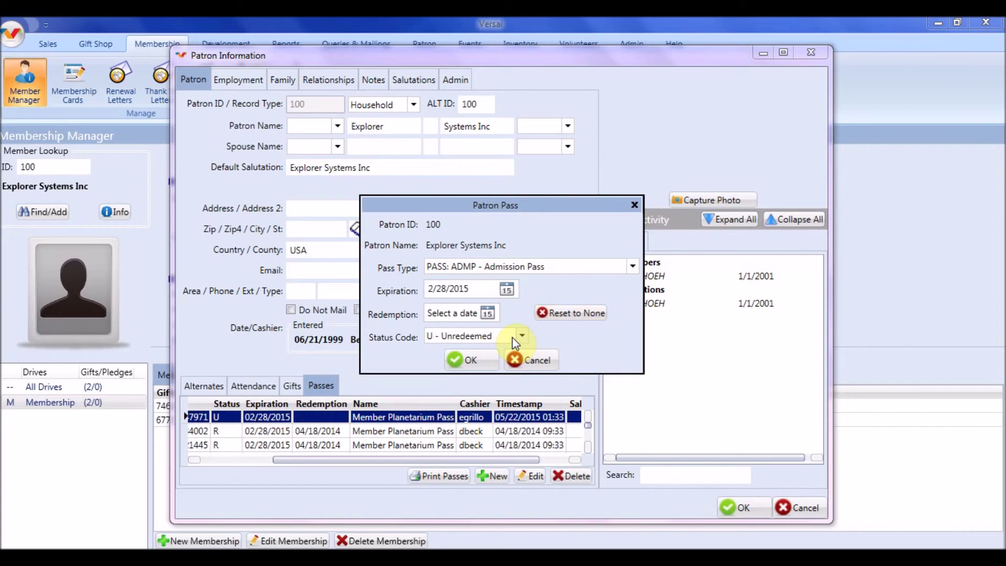
left_click(464, 360)
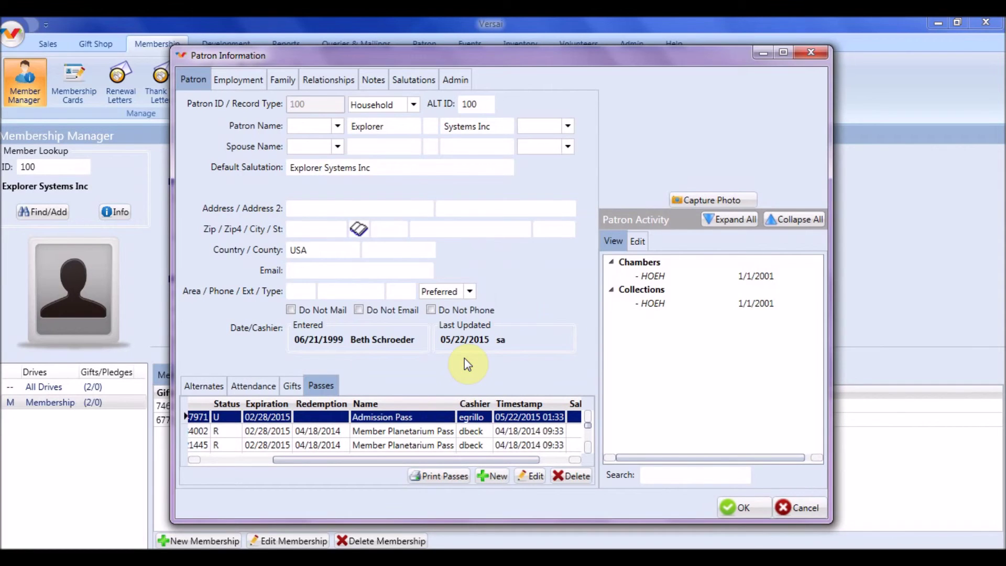
left_click(330, 433)
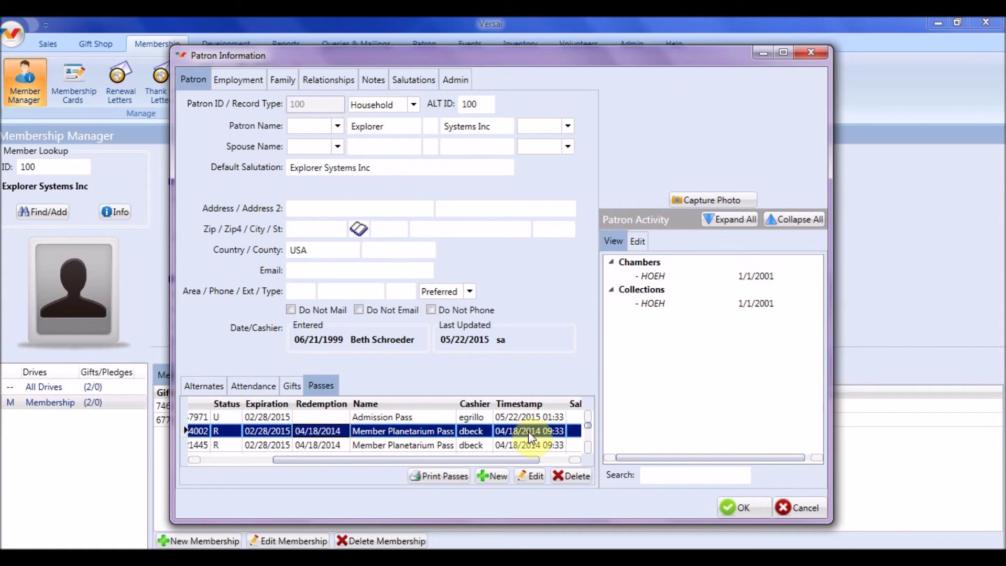
- Delete the second Member Planetarium Pass with manager authorization and save the patron record
left_click(591, 481)
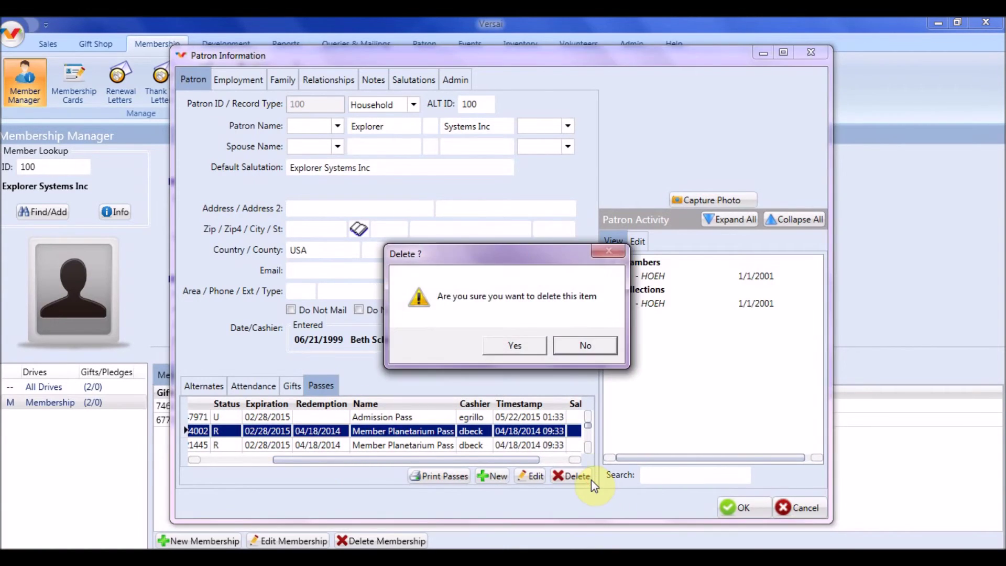
left_click(531, 344)
type("•••")
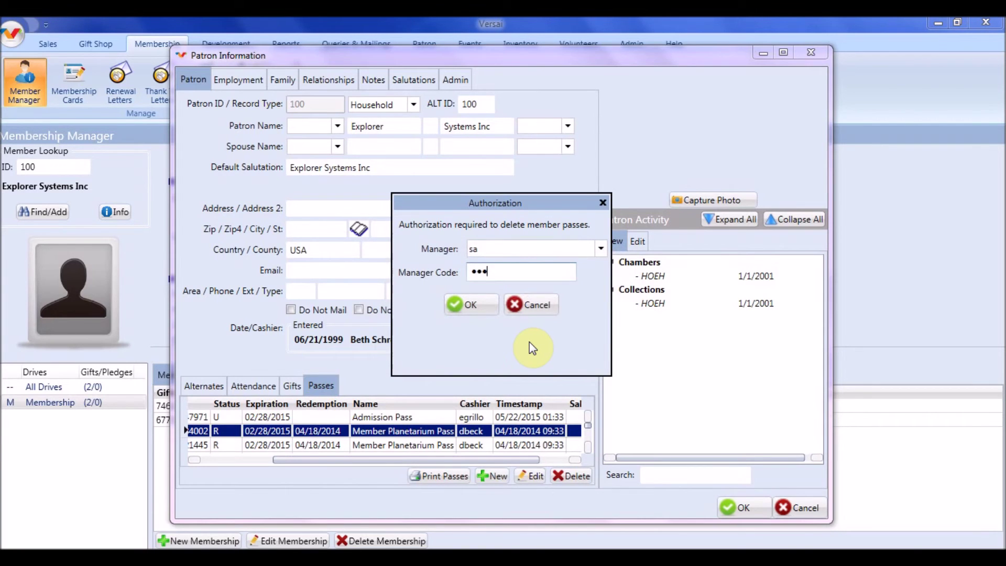
key("Return")
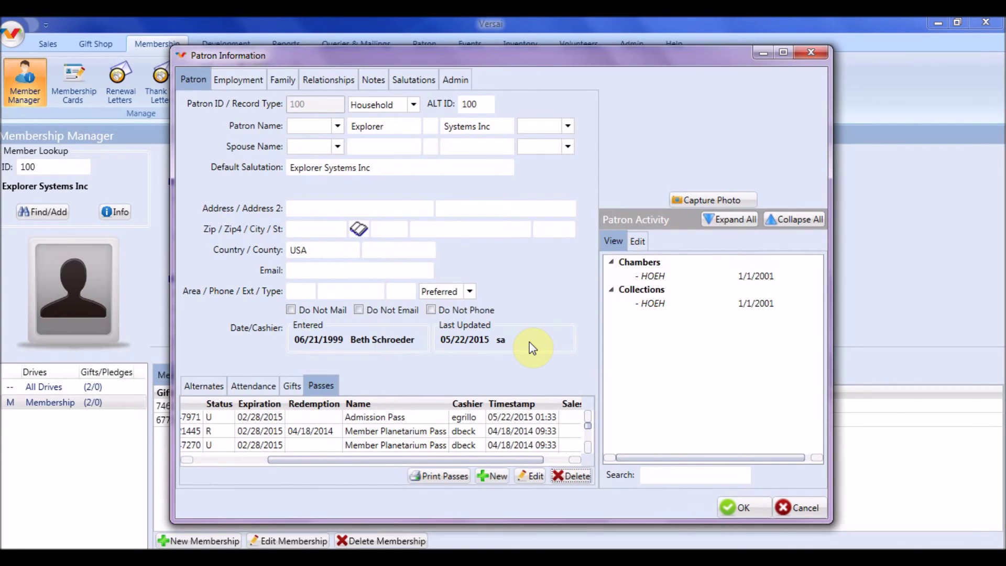
left_click(750, 507)
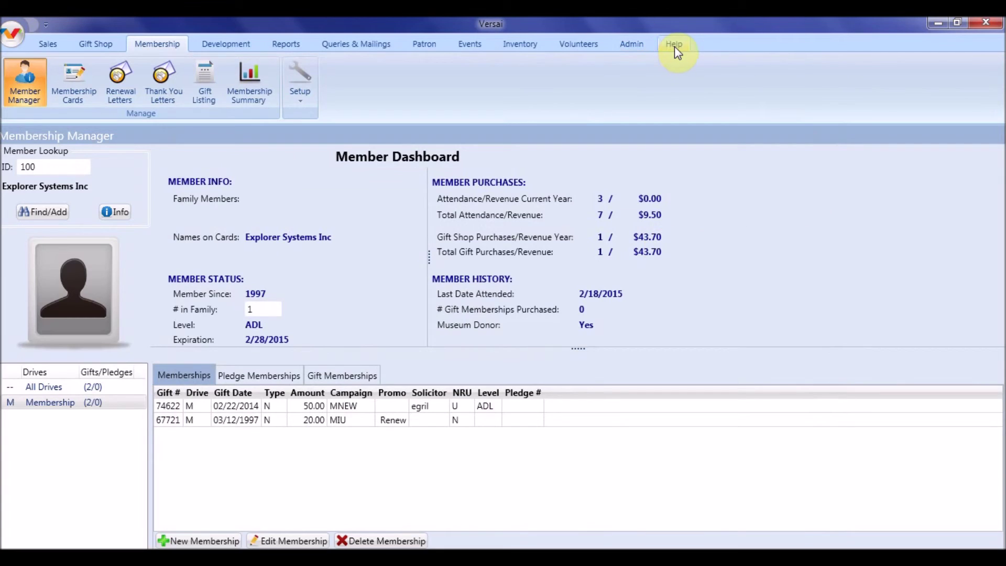
- Show the Help tab with About Versai, Help Manual and Support Forum options
left_click(673, 48)
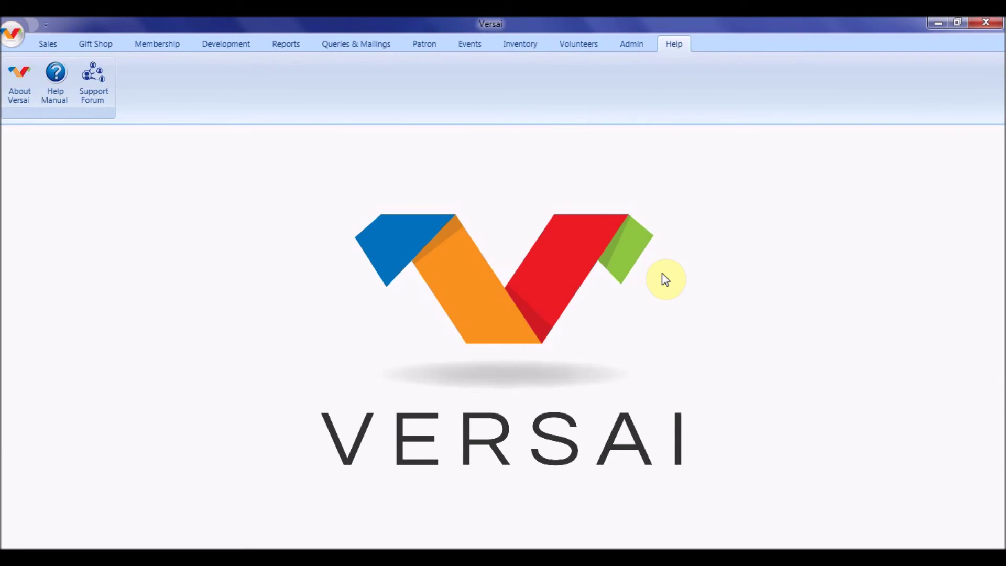